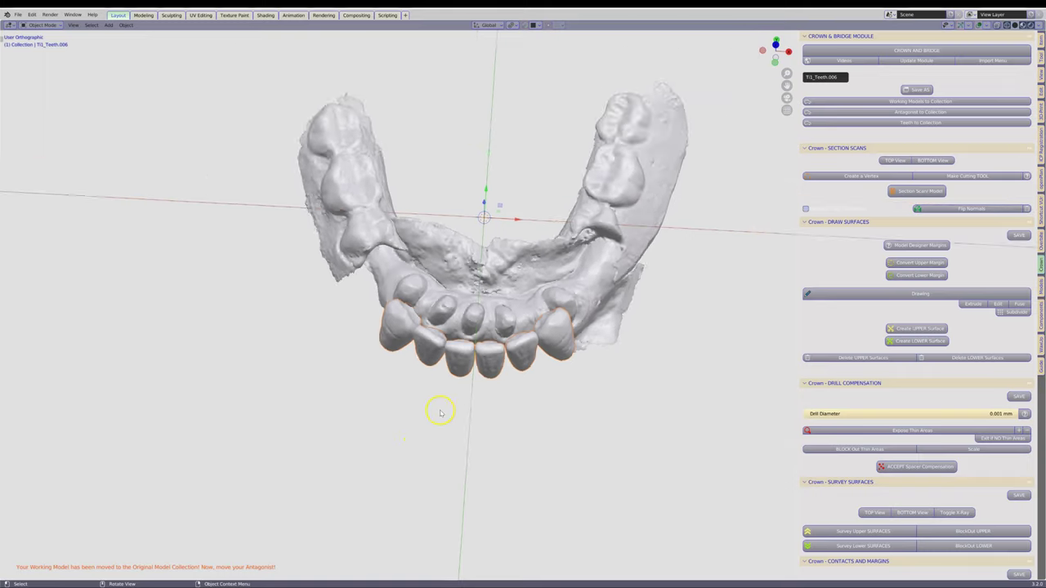
# Move and scale the crown teeth so they sit on the arch
pyautogui.scroll(4, 437, 380)
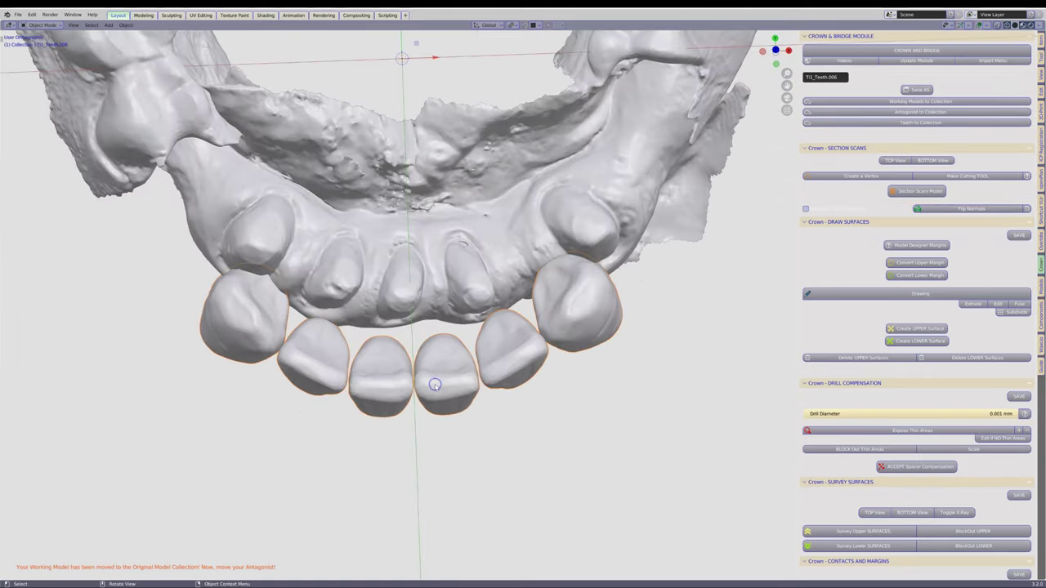
pyautogui.press('g')
pyautogui.moveTo(431, 267)
pyautogui.mouseDown(button='middle')
pyautogui.moveTo(420, 355)
pyautogui.moveTo(436, 303)
pyautogui.moveTo(428, 285)
pyautogui.mouseUp(button='middle')
pyautogui.press('s')
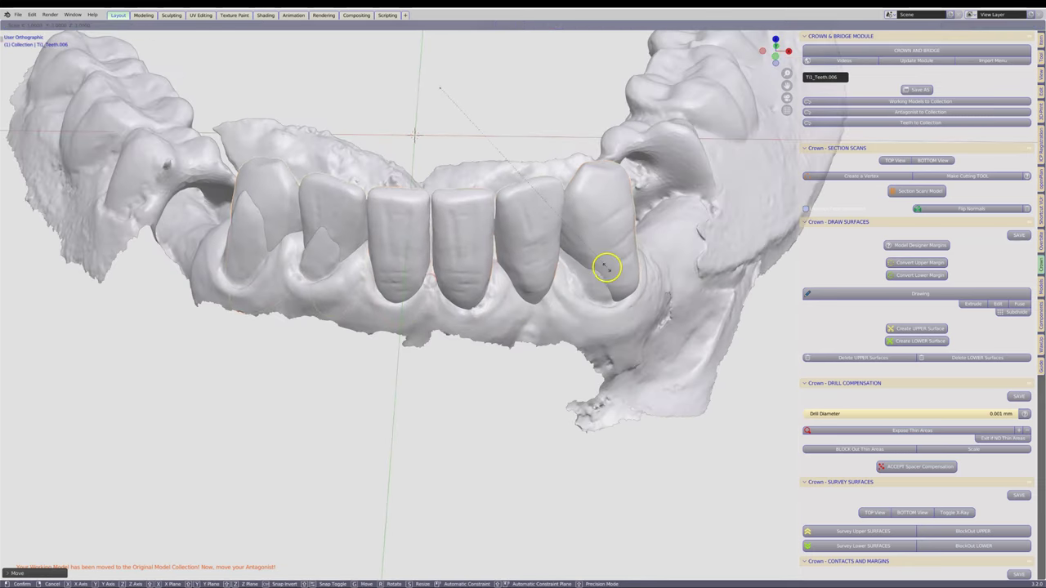
pyautogui.moveTo(606, 266); pyautogui.dragTo(456, 332, button='middle')
pyautogui.press('Escape')
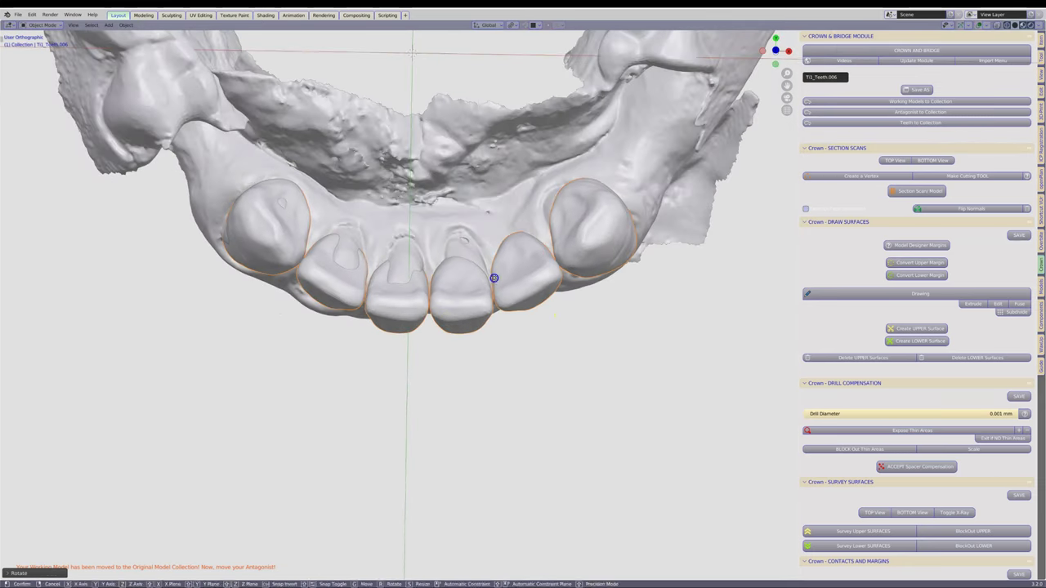
pyautogui.moveTo(490, 292)
pyautogui.mouseDown(button='middle')
pyautogui.moveTo(460, 243)
pyautogui.moveTo(297, 295)
pyautogui.moveTo(436, 305)
pyautogui.moveTo(495, 256)
pyautogui.mouseUp(button='middle')
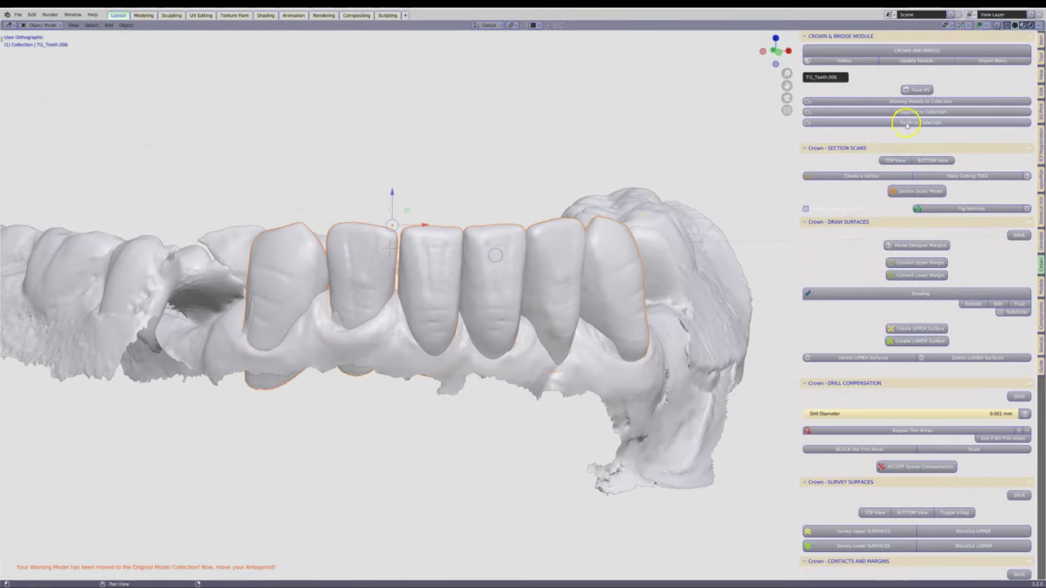
# Send the crown teeth to their own collection, select the WorkingModel, and start a Margin drawing
pyautogui.click(686, 241)
pyautogui.click(889, 102)
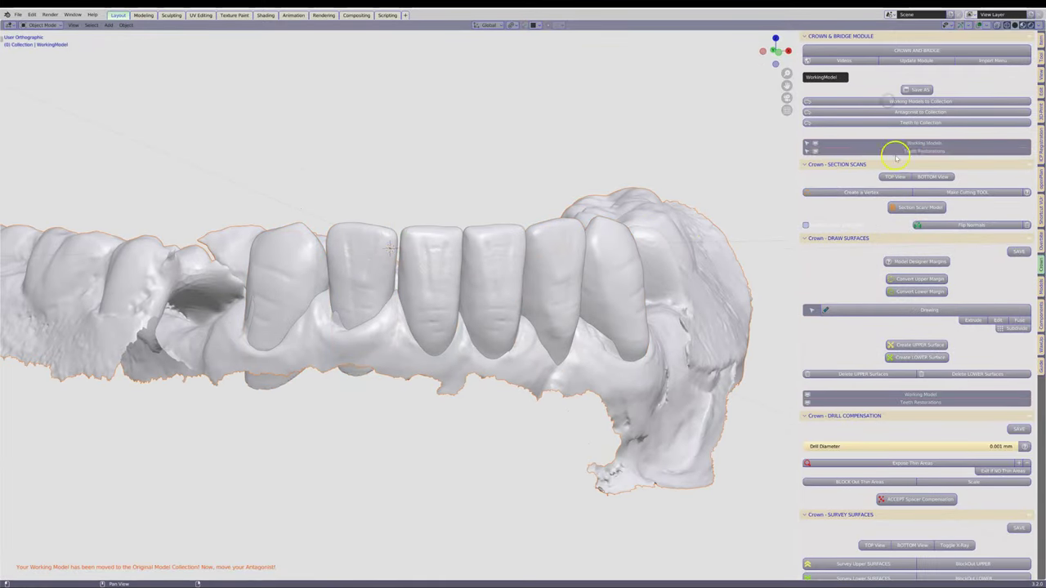
pyautogui.moveTo(444, 256)
pyautogui.mouseDown(button='middle')
pyautogui.moveTo(479, 269)
pyautogui.moveTo(346, 388)
pyautogui.mouseUp(button='middle')
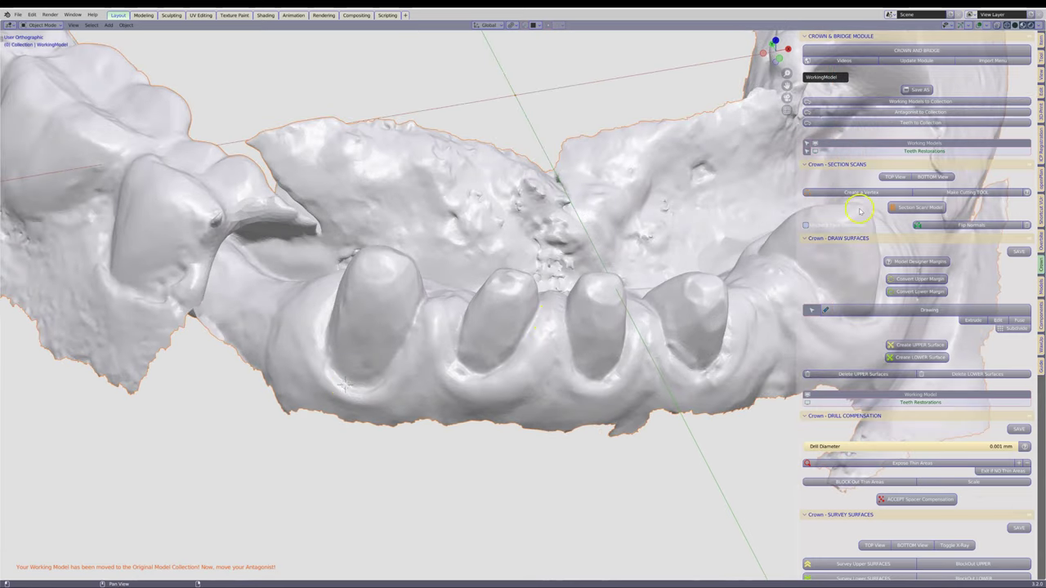
pyautogui.click(929, 313)
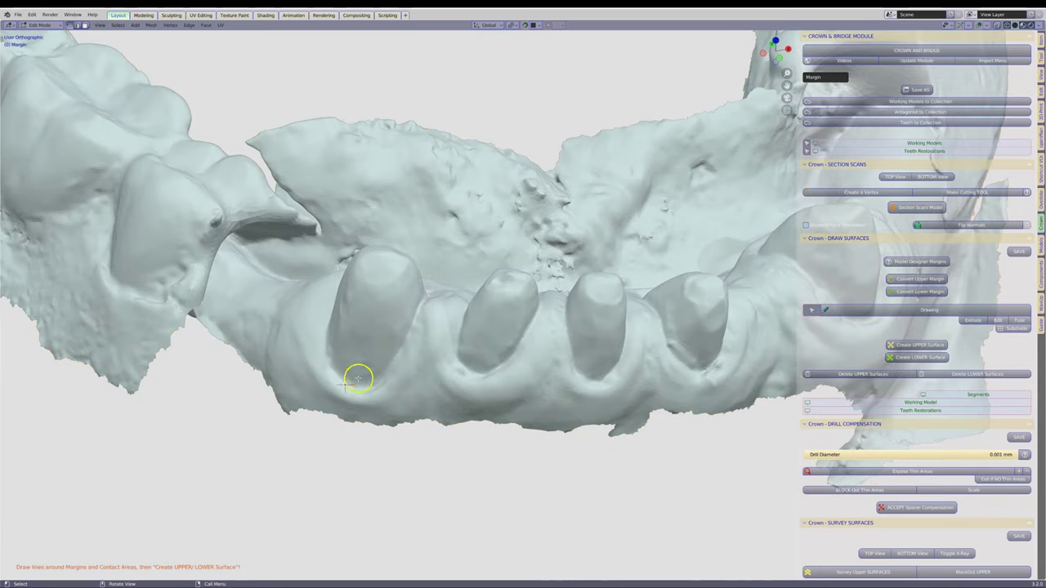
# Trace a closed margin loop around the first abutment and create its lower surface
pyautogui.keyDown('ctrl'); pyautogui.rightClick(360, 394); pyautogui.keyUp('ctrl')
pyautogui.keyDown('ctrl'); pyautogui.rightClick(375, 388); pyautogui.keyUp('ctrl')
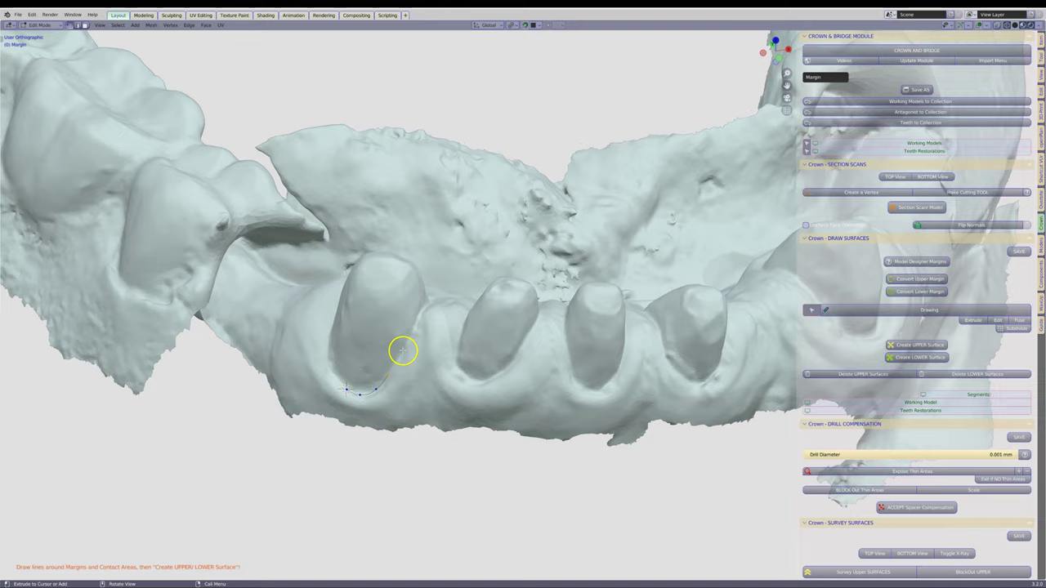
pyautogui.moveTo(418, 319)
pyautogui.mouseDown(button='middle')
pyautogui.moveTo(401, 367)
pyautogui.moveTo(428, 384)
pyautogui.mouseUp(button='middle')
pyautogui.moveTo(486, 348); pyautogui.dragTo(575, 409, button='middle')
pyautogui.keyDown('ctrl'); pyautogui.rightClick(549, 426); pyautogui.keyUp('ctrl')
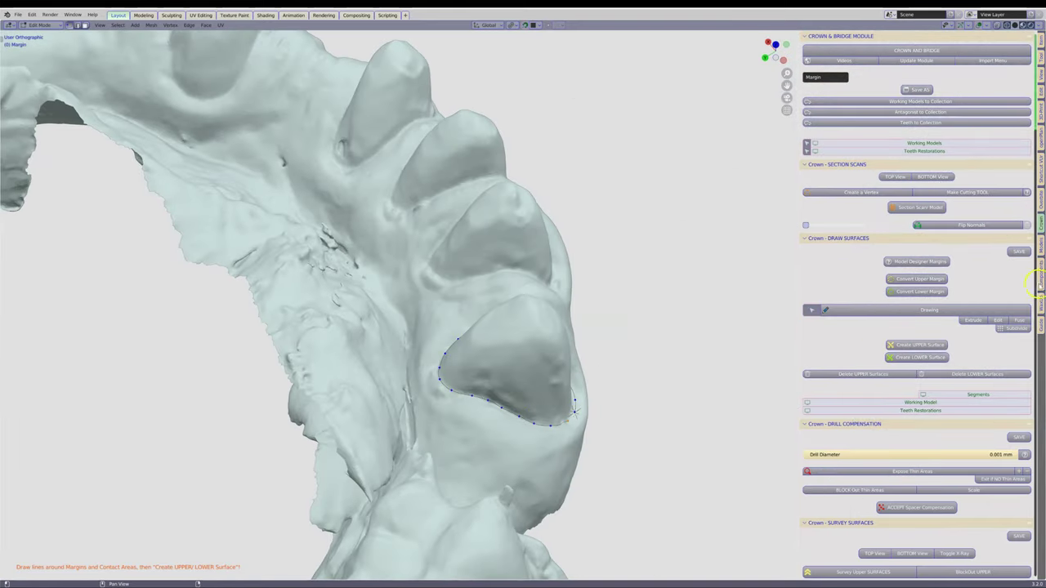
pyautogui.click(907, 357)
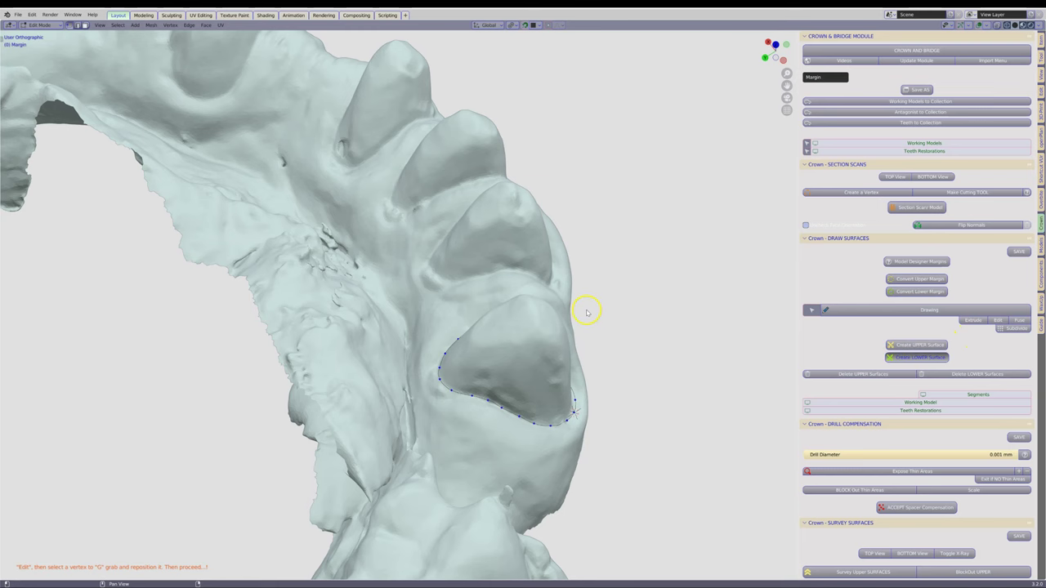
# Begin the next abutment's margin line with its first point
pyautogui.moveTo(595, 316); pyautogui.dragTo(455, 396, button='middle')
pyautogui.click(849, 317)
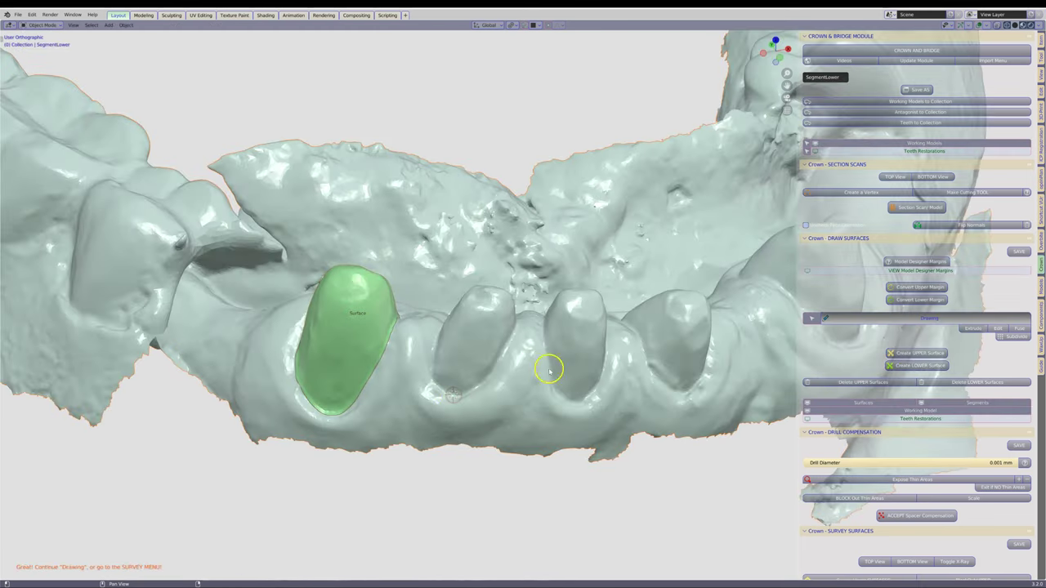
pyautogui.keyDown('ctrl'); pyautogui.rightClick(466, 391); pyautogui.keyUp('ctrl')
pyautogui.moveTo(642, 367)
pyautogui.mouseDown(button='middle')
pyautogui.moveTo(490, 369)
pyautogui.moveTo(450, 407)
pyautogui.mouseUp(button='middle')
pyautogui.moveTo(514, 414)
pyautogui.mouseDown(button='middle')
pyautogui.moveTo(472, 422)
pyautogui.moveTo(485, 402)
pyautogui.moveTo(572, 397)
pyautogui.moveTo(447, 373)
pyautogui.moveTo(523, 380)
pyautogui.mouseUp(button='middle')
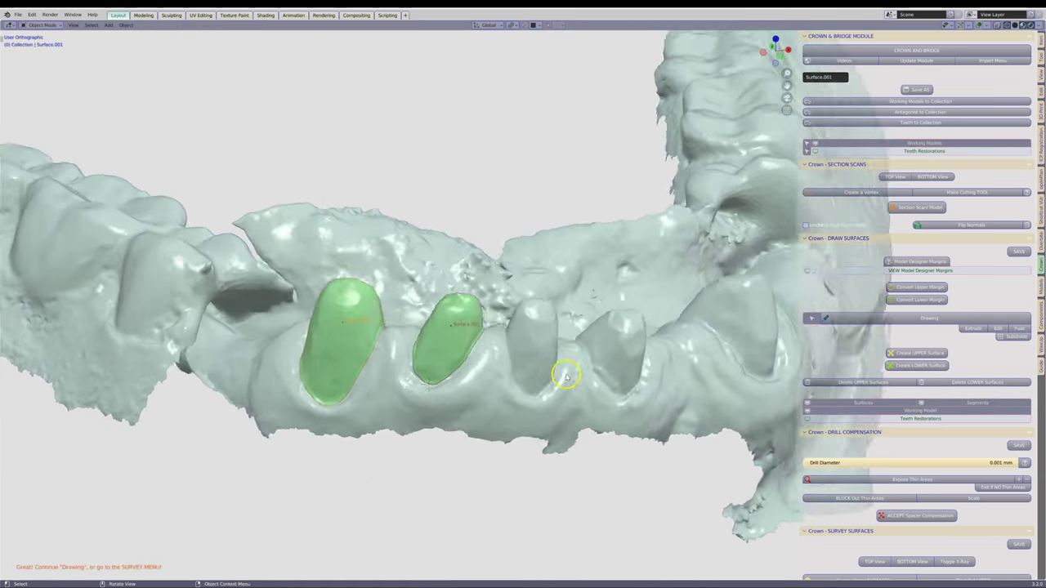
# Draw a margin line along the next prepared abutment
pyautogui.moveTo(567, 367); pyautogui.dragTo(460, 426, button='middle')
pyautogui.click(904, 319)
pyautogui.keyDown('ctrl'); pyautogui.click(474, 426); pyautogui.keyUp('ctrl')
pyautogui.moveTo(509, 392)
pyautogui.mouseDown(button='middle')
pyautogui.moveTo(537, 374)
pyautogui.moveTo(460, 433)
pyautogui.moveTo(498, 422)
pyautogui.moveTo(477, 397)
pyautogui.moveTo(440, 411)
pyautogui.mouseUp(button='middle')
pyautogui.keyDown('ctrl'); pyautogui.click(510, 445); pyautogui.keyUp('ctrl')
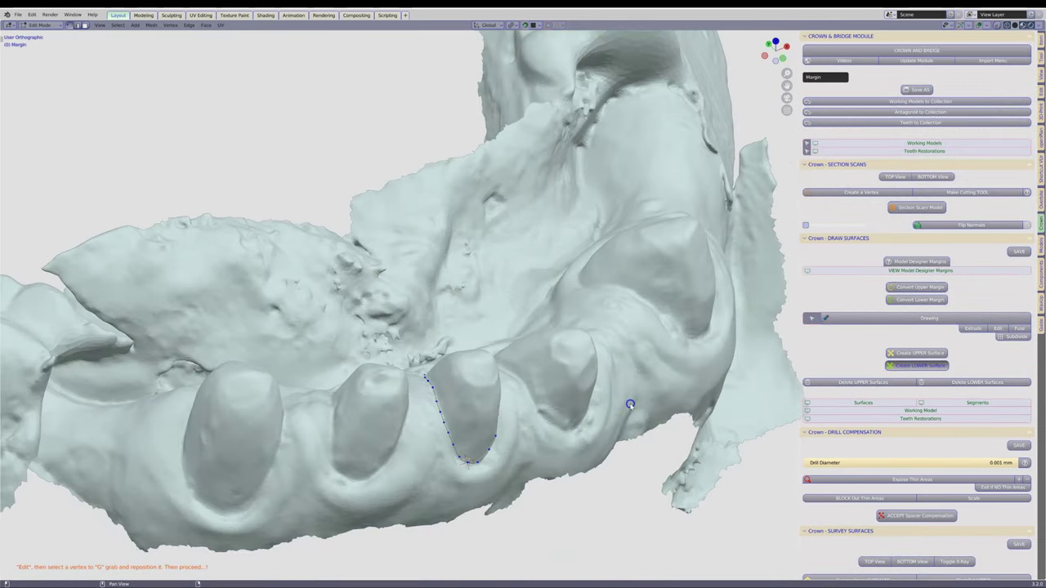
# Outline the following abutment and the pontic gap, turning them into surfaces up to Surface.004
pyautogui.moveTo(618, 401); pyautogui.dragTo(481, 428, button='middle')
pyautogui.click(940, 365)
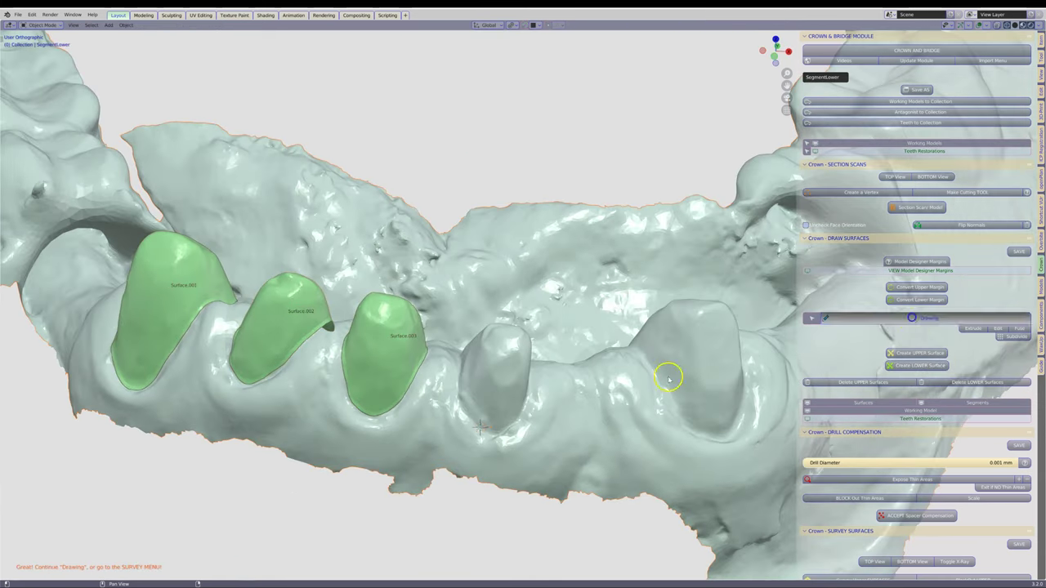
pyautogui.moveTo(514, 401)
pyautogui.mouseDown(button='middle')
pyautogui.moveTo(532, 374)
pyautogui.moveTo(450, 448)
pyautogui.moveTo(497, 388)
pyautogui.moveTo(451, 402)
pyautogui.mouseUp(button='middle')
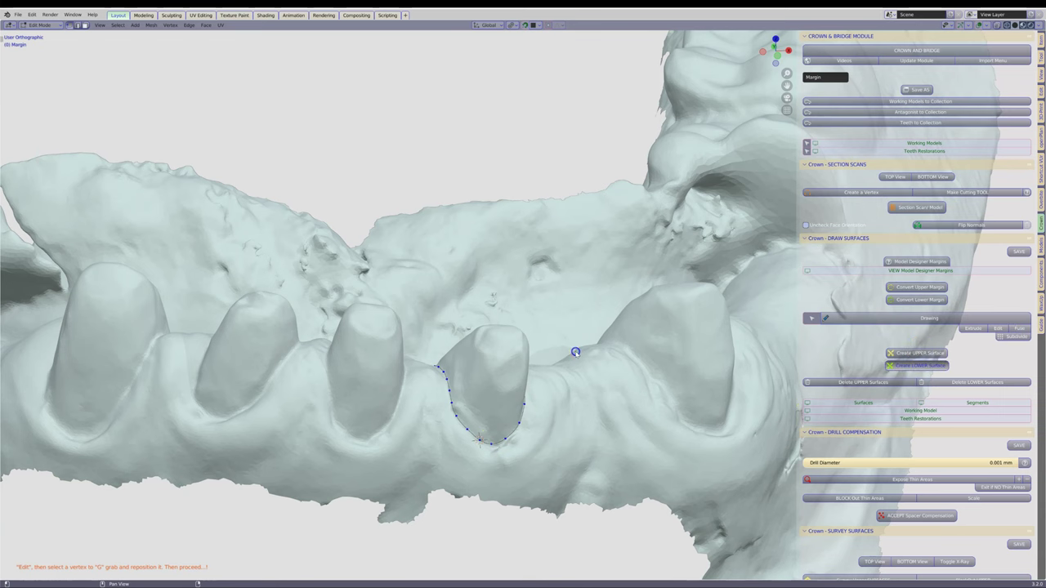
pyautogui.press('Return')
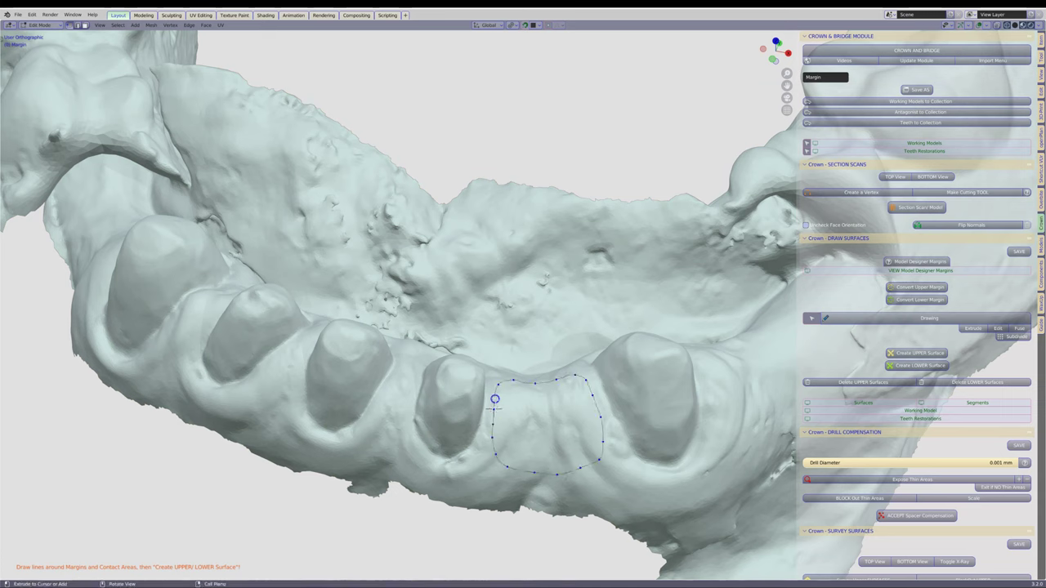
pyautogui.click(898, 358)
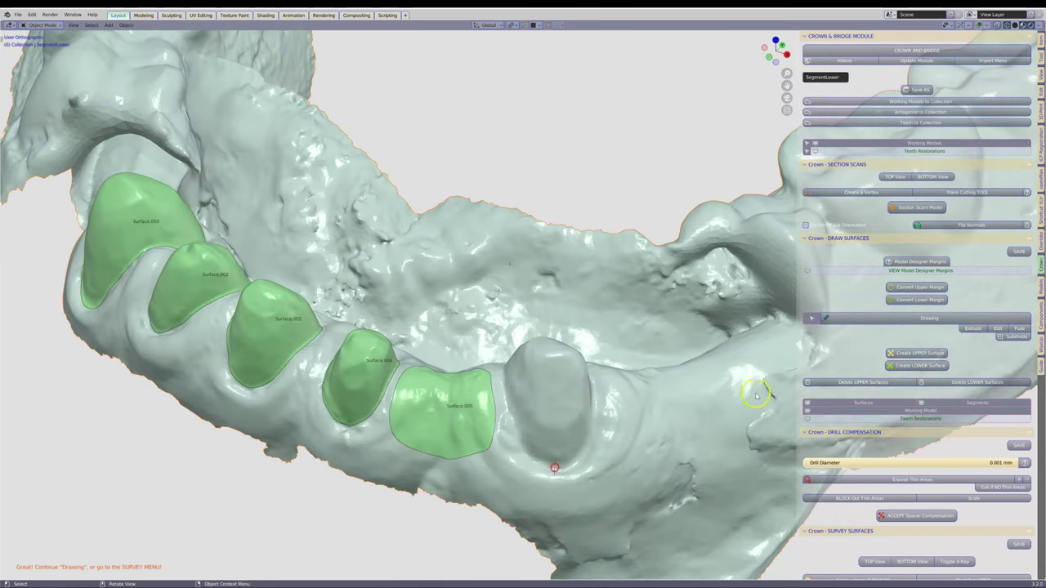
# Trace a margin around the final prepared abutment and create its lower surface
pyautogui.click(926, 317)
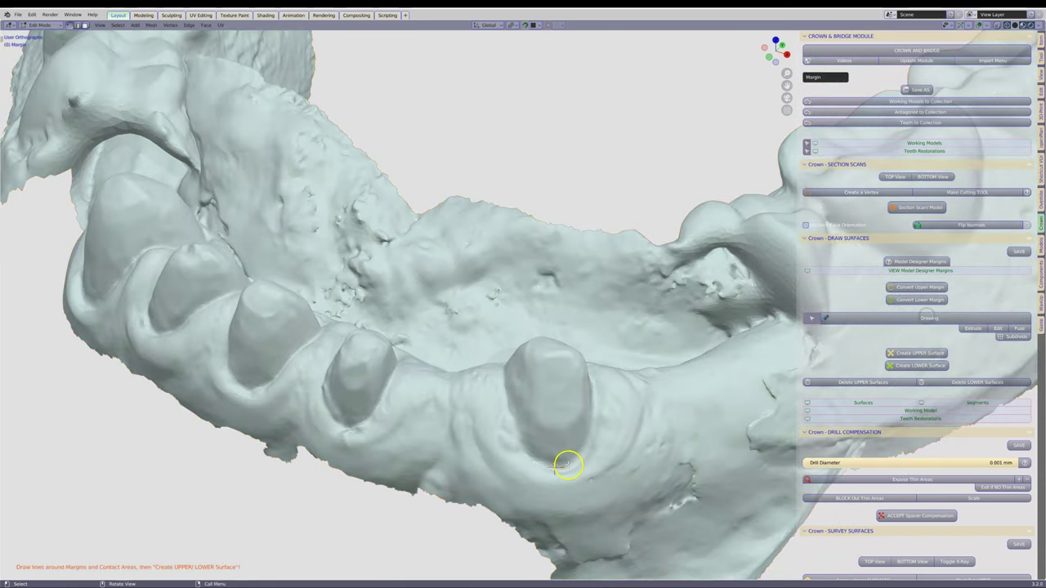
pyautogui.moveTo(964, 327); pyautogui.dragTo(458, 465, button='middle')
pyautogui.keyDown('ctrl'); pyautogui.click(590, 395); pyautogui.keyUp('ctrl')
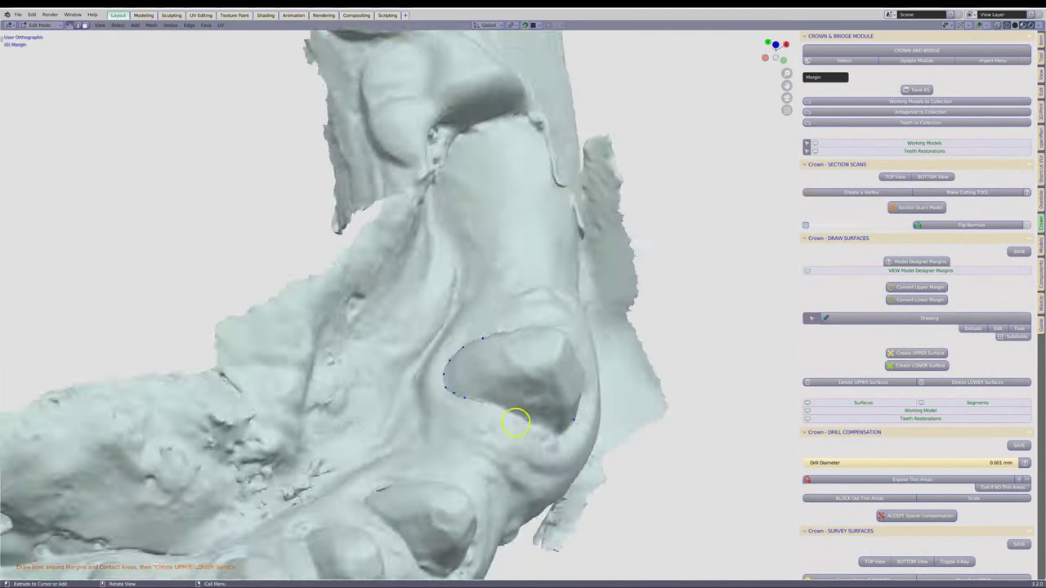
pyautogui.moveTo(523, 421); pyautogui.dragTo(493, 365, button='middle')
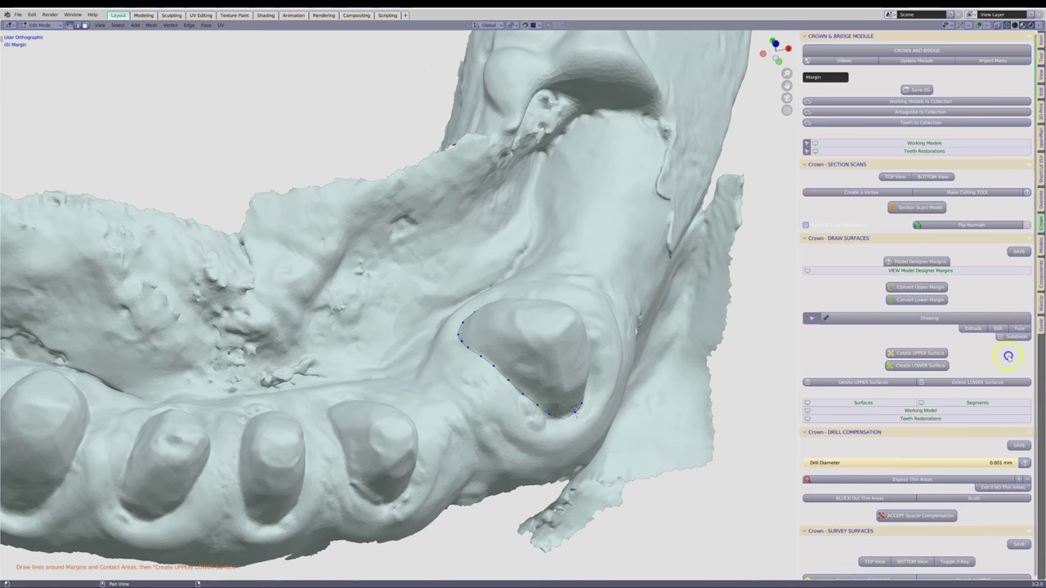
pyautogui.click(919, 366)
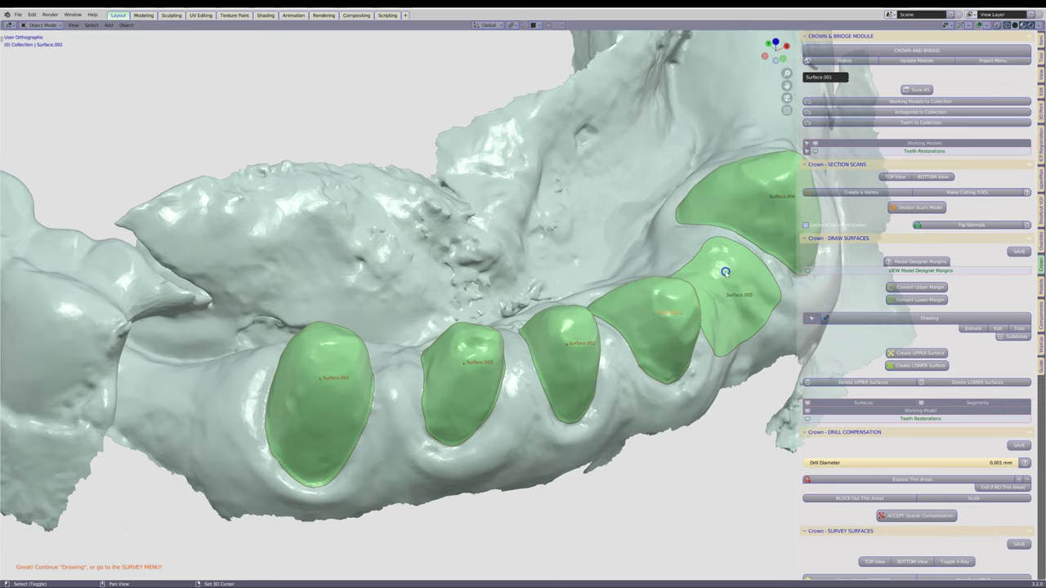
pyautogui.scroll(-3, 875, 409)
# Survey the lower surfaces, tilt them to the insertion path, and block out their undercuts
pyautogui.scroll(-3, 829, 436)
pyautogui.click(850, 387)
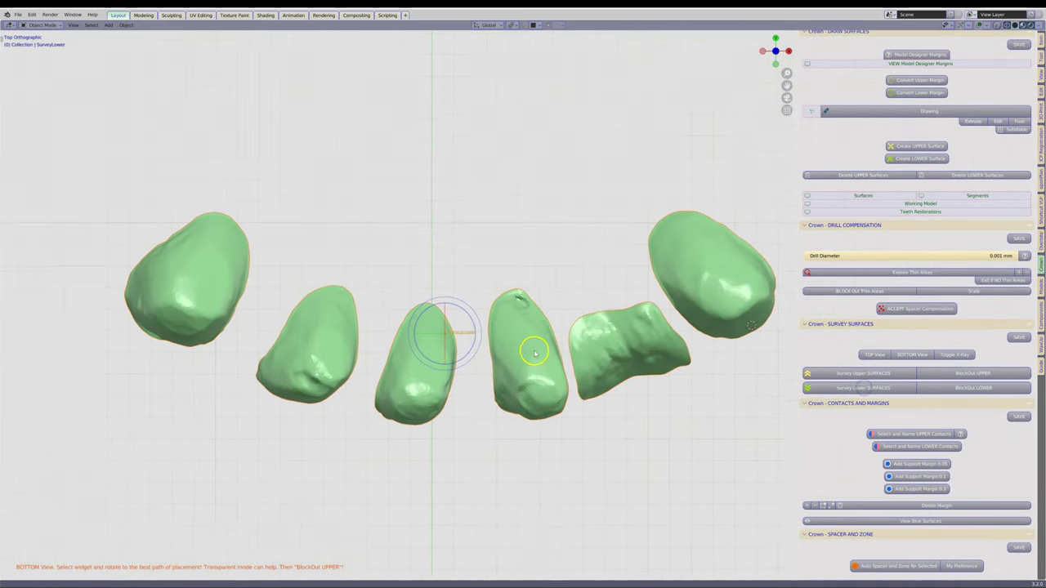
pyautogui.moveTo(535, 354); pyautogui.dragTo(468, 330, button='middle')
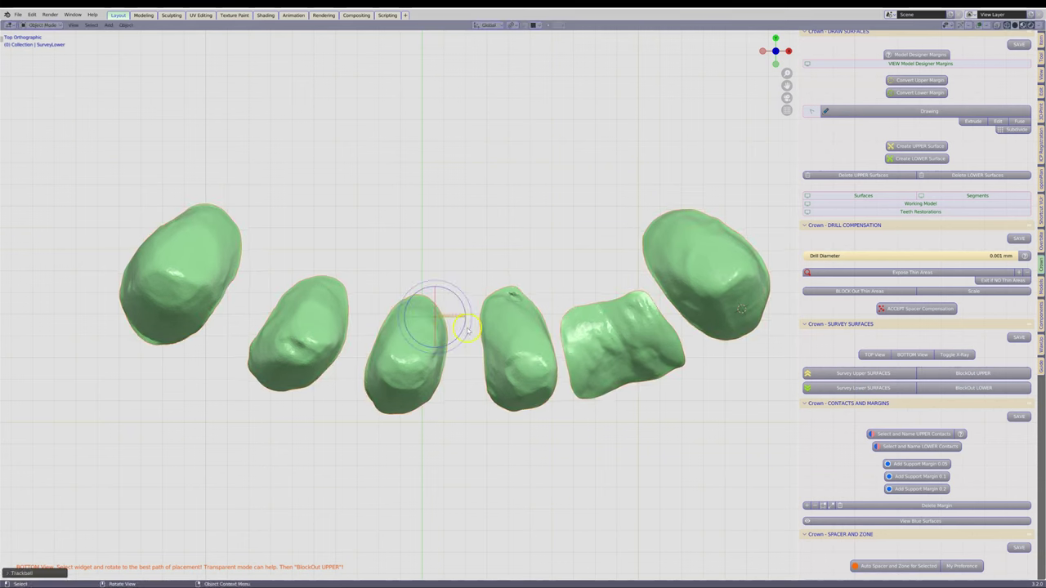
pyautogui.click(969, 388)
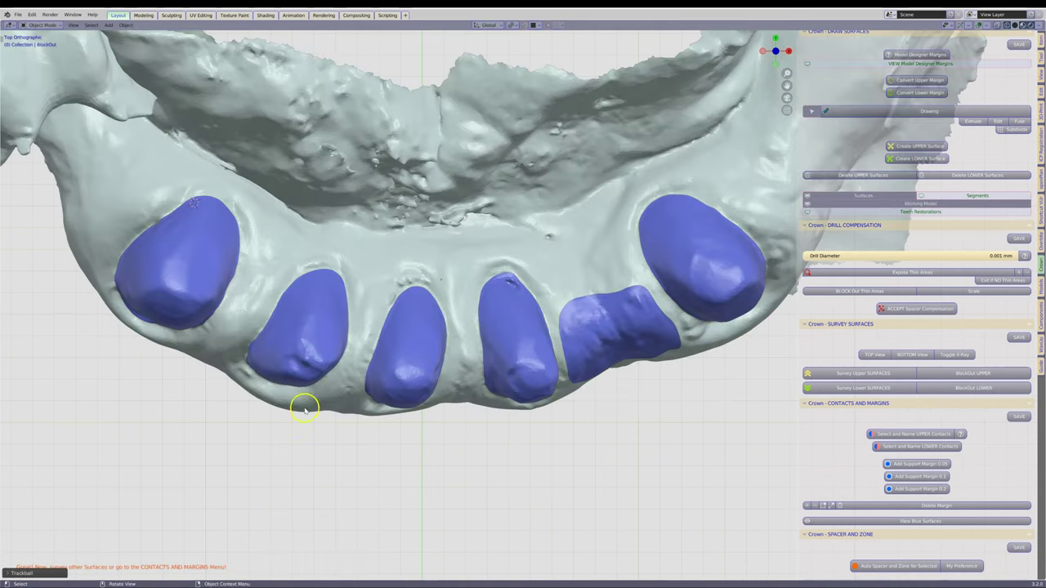
pyautogui.moveTo(303, 404)
pyautogui.mouseDown(button='middle')
pyautogui.moveTo(333, 431)
pyautogui.moveTo(180, 299)
pyautogui.moveTo(164, 244)
pyautogui.mouseUp(button='middle')
pyautogui.keyDown('shift'); pyautogui.click(414, 255); pyautogui.keyUp('shift')
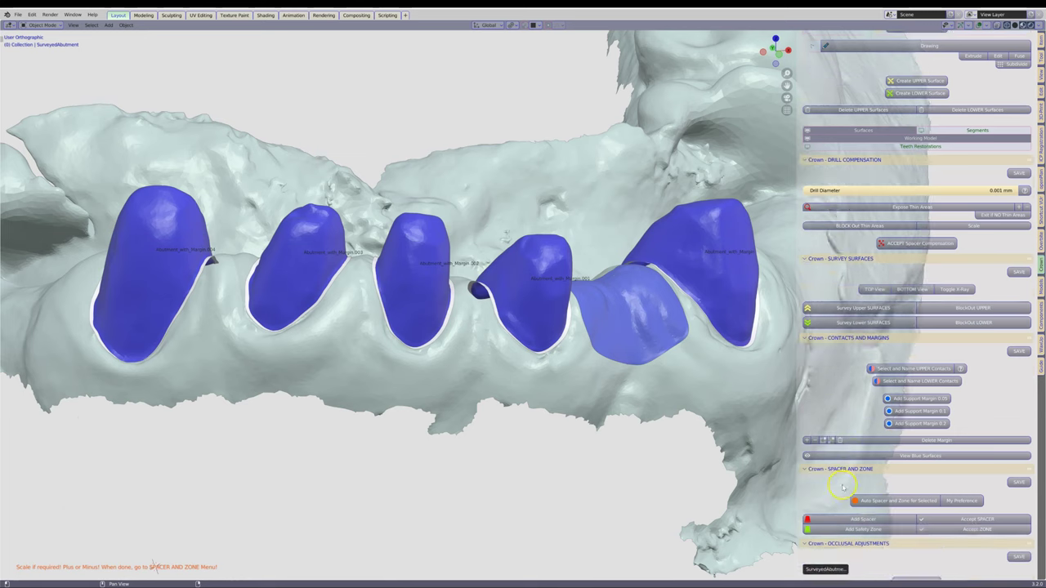
# Add and accept a cement spacer on the selected abutments, then add and accept a safety zone
pyautogui.click(297, 296)
pyautogui.keyDown('shift'); pyautogui.click(715, 245); pyautogui.keyUp('shift')
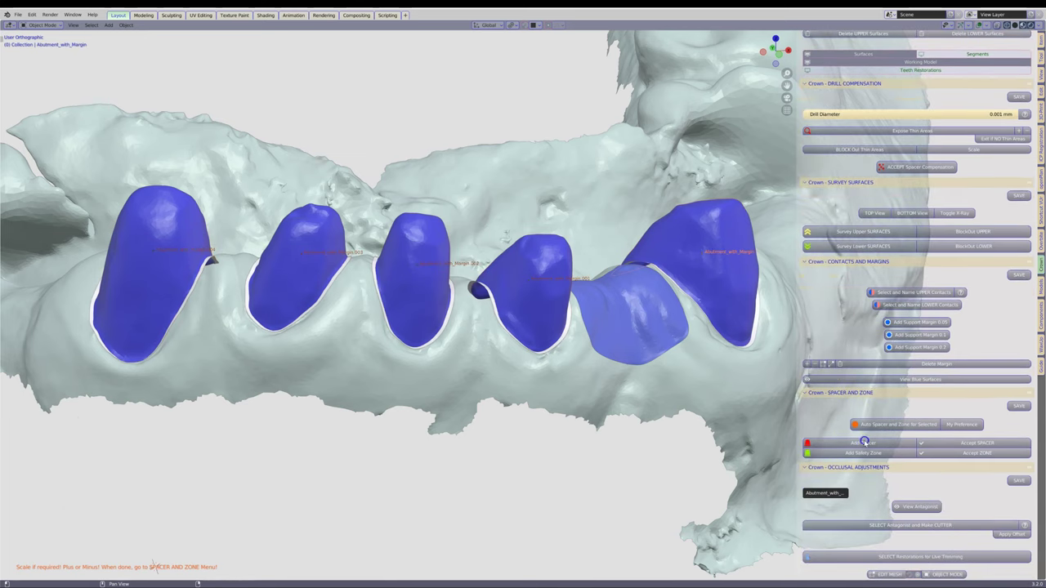
pyautogui.click(866, 442)
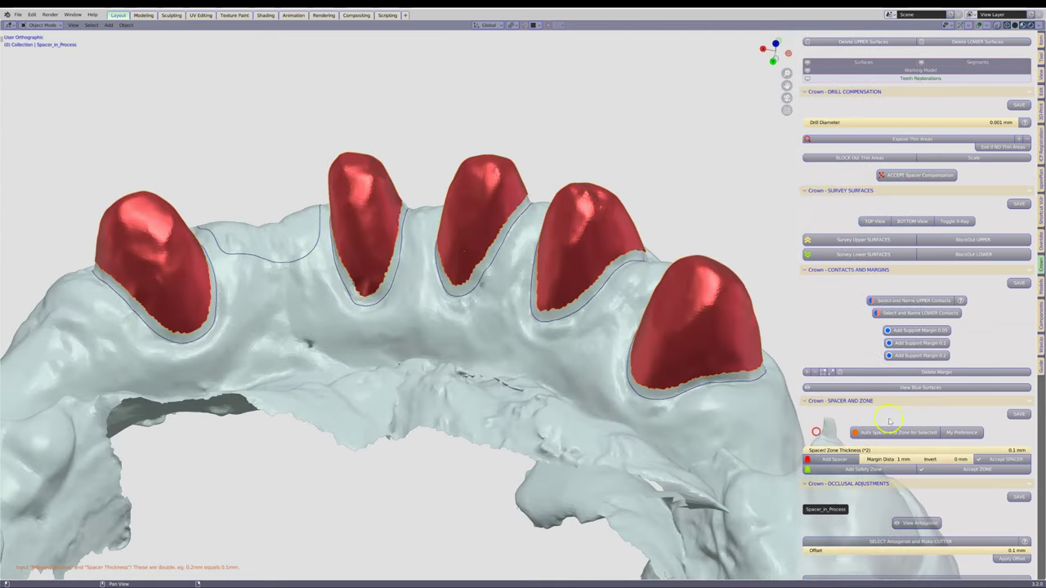
pyautogui.click(997, 459)
pyautogui.click(862, 453)
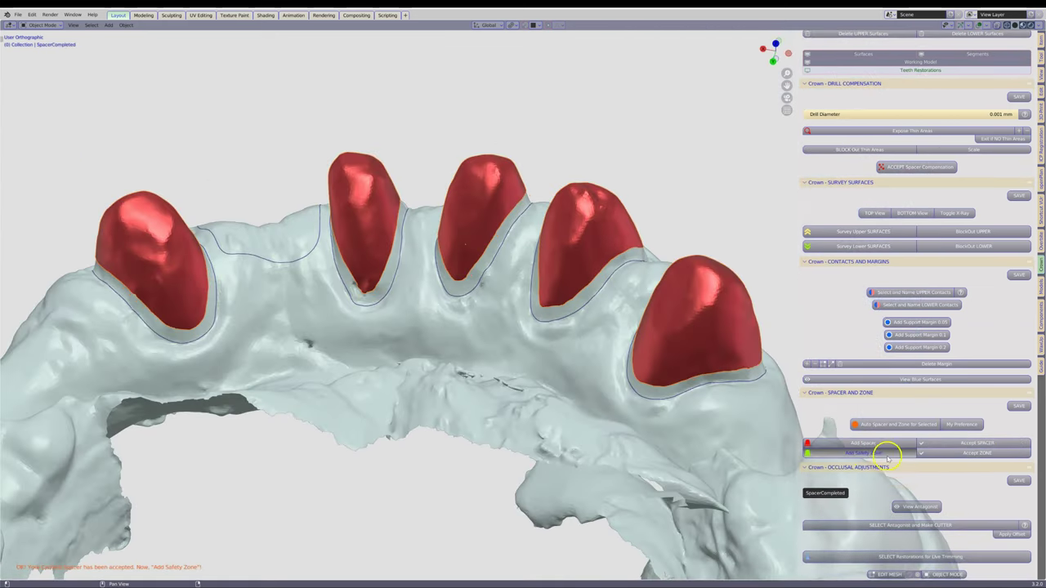
pyautogui.click(948, 454)
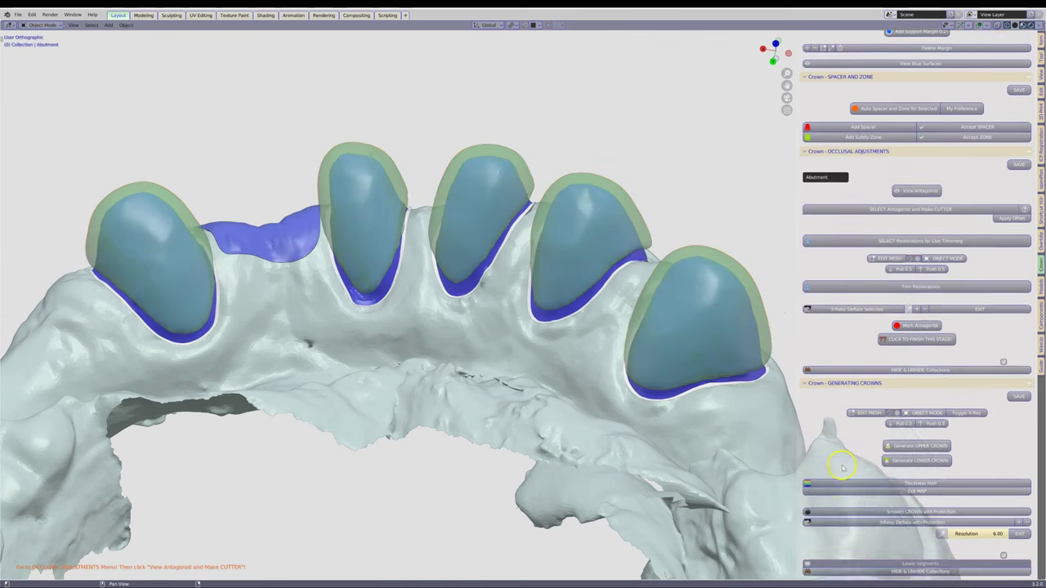
# Unhide the Restorations collection, generate the lower crowns, and smooth them with protection at resolution 4.00
pyautogui.scroll(-5, 842, 467)
pyautogui.click(903, 462)
pyautogui.click(899, 479)
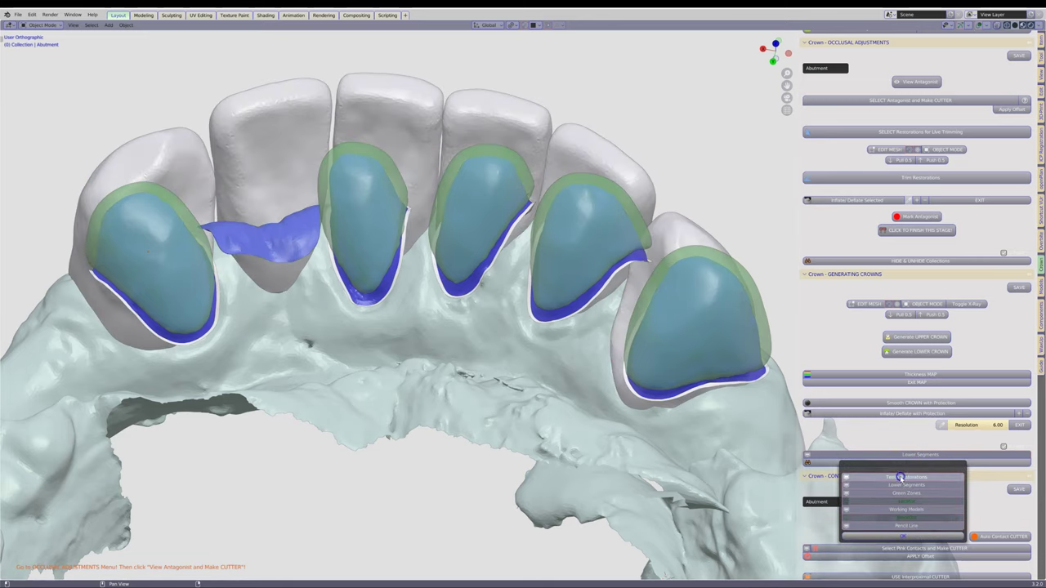
pyautogui.moveTo(414, 269); pyautogui.dragTo(246, 153, button='middle')
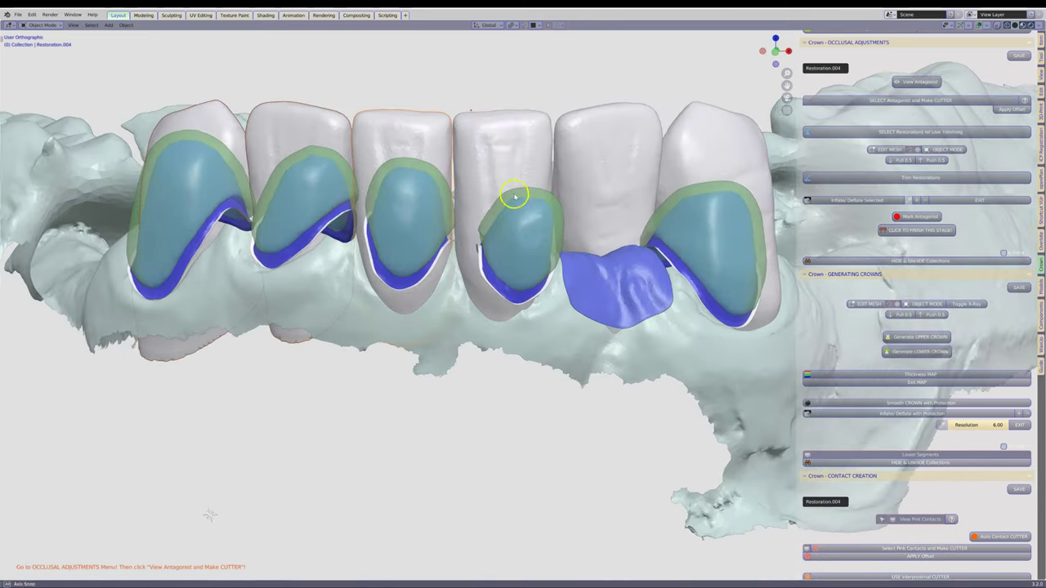
pyautogui.moveTo(313, 121); pyautogui.dragTo(518, 199, button='middle')
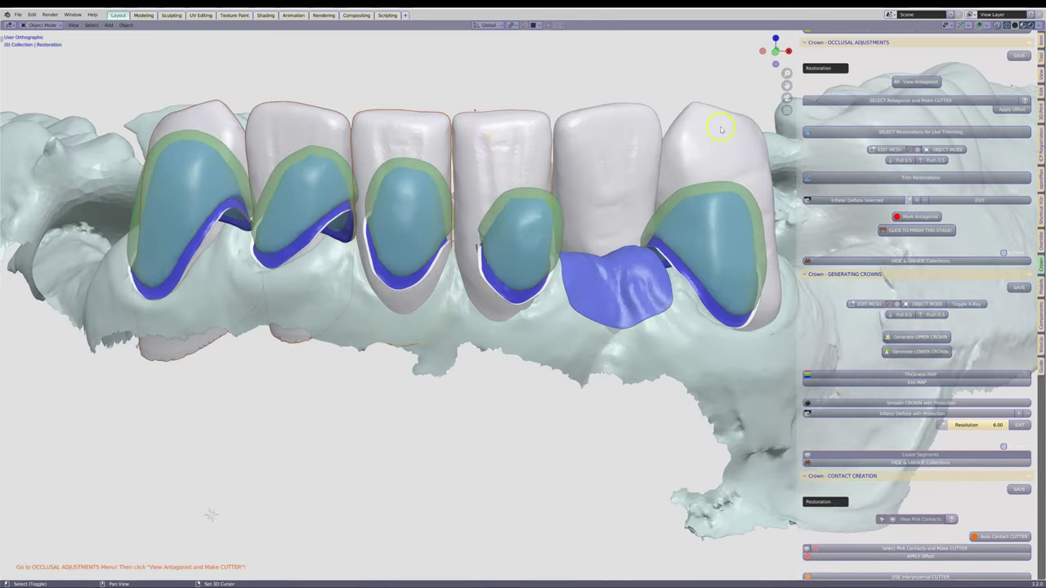
pyautogui.scroll(-1, 907, 384)
pyautogui.click(920, 330)
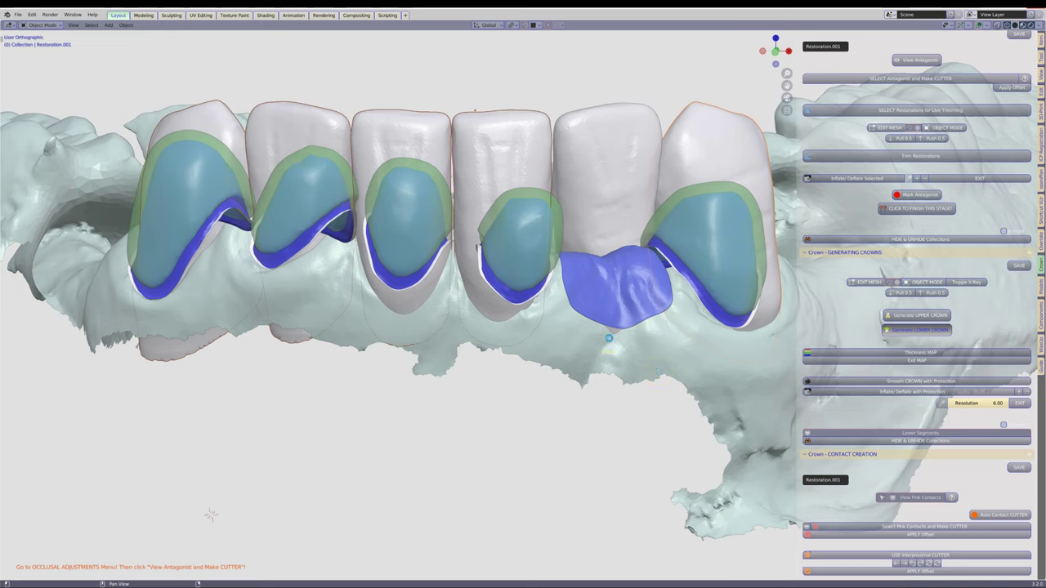
pyautogui.click(829, 378)
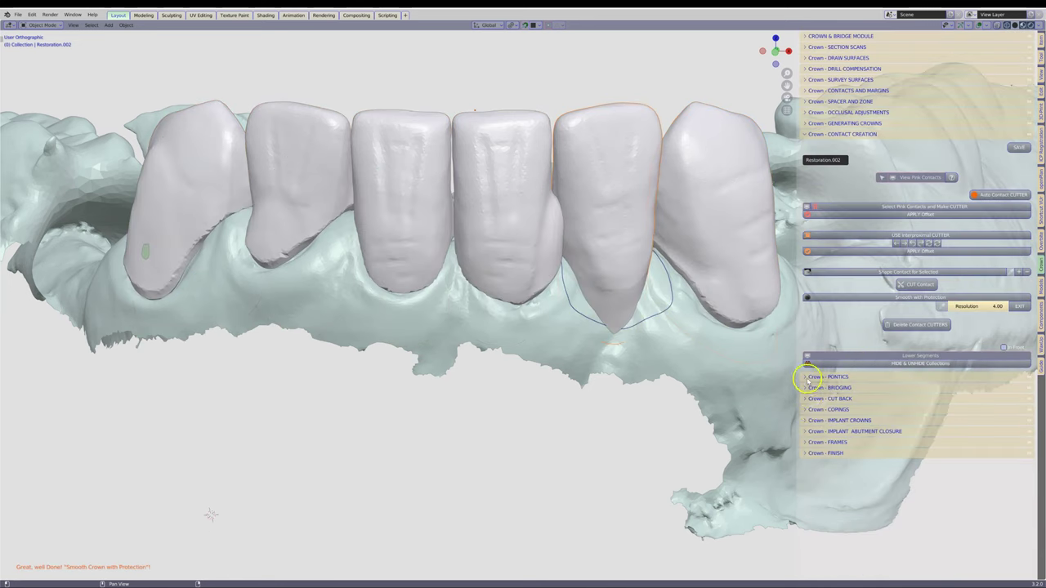
# Stretch the pontic's lower face down onto the gum and cut the pontic
pyautogui.click(827, 376)
pyautogui.click(894, 431)
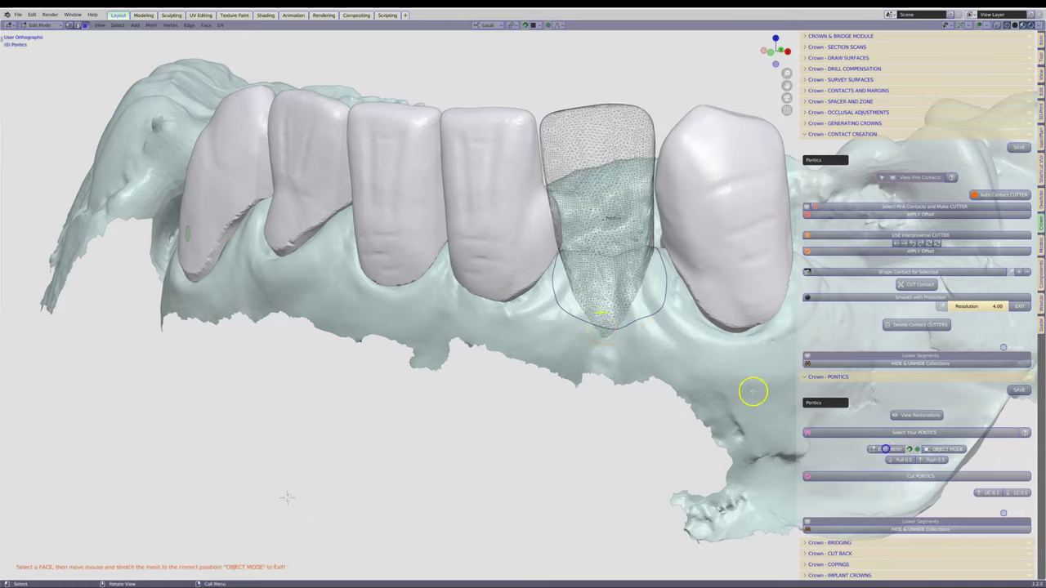
pyautogui.click(474, 346)
pyautogui.press('g')
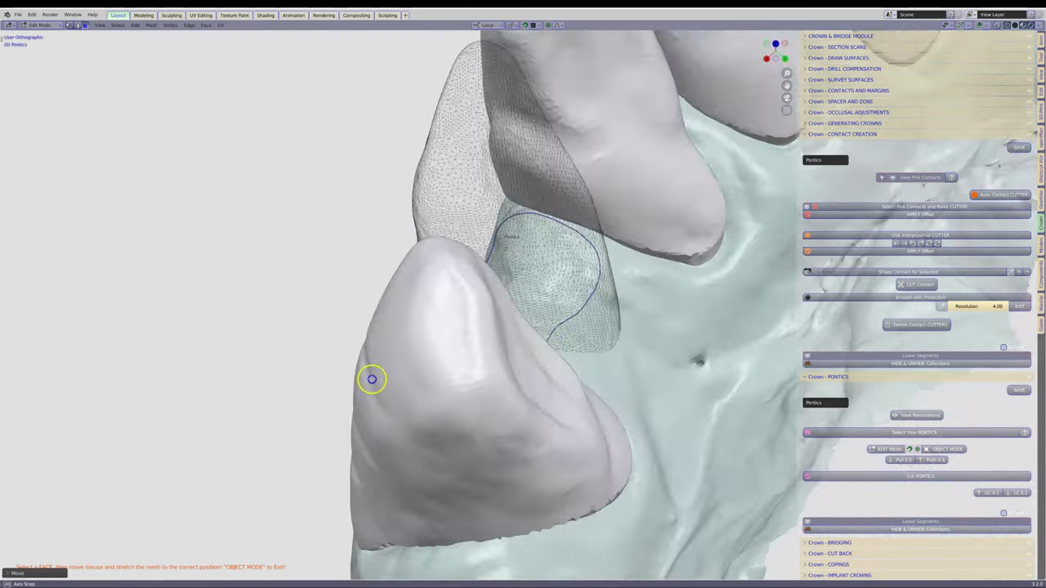
pyautogui.click(535, 303)
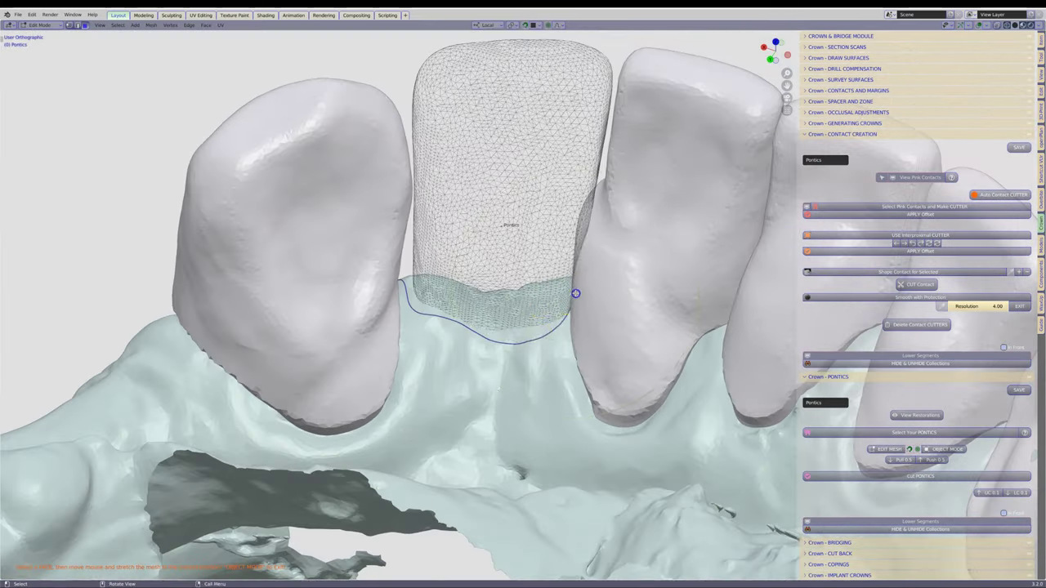
pyautogui.moveTo(575, 292); pyautogui.dragTo(660, 281, button='middle')
pyautogui.click(864, 473)
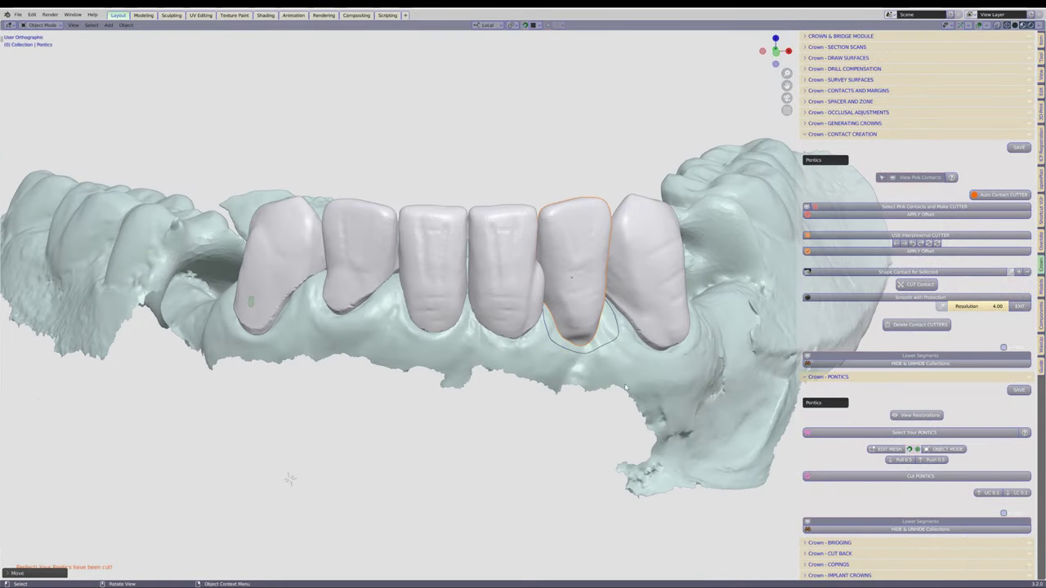
# Shift-select the crowns along the arch one by one
pyautogui.keyDown('shift'); pyautogui.click(281, 242); pyautogui.keyUp('shift')
pyautogui.keyDown('shift'); pyautogui.click(359, 241); pyautogui.keyUp('shift')
pyautogui.keyDown('shift'); pyautogui.click(433, 237); pyautogui.keyUp('shift')
pyautogui.keyDown('shift'); pyautogui.click(502, 237); pyautogui.keyUp('shift')
# Finish selecting all six crowns for bridging
pyautogui.keyDown('shift'); pyautogui.click(642, 226); pyautogui.keyUp('shift')
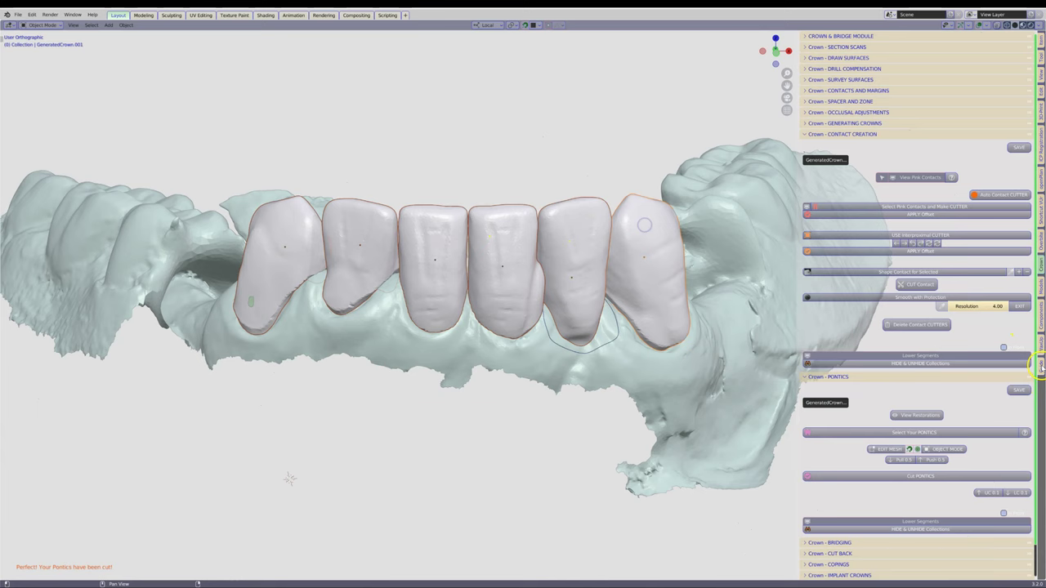
pyautogui.keyDown('ctrl'); pyautogui.click(807, 377); pyautogui.keyUp('ctrl')
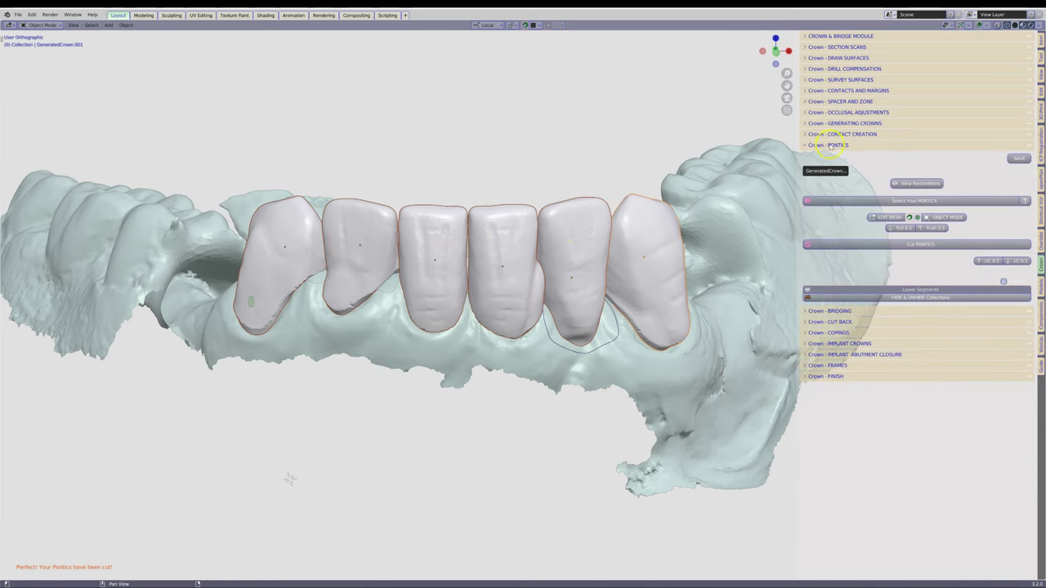
pyautogui.keyDown('ctrl'); pyautogui.click(830, 310); pyautogui.keyUp('ctrl')
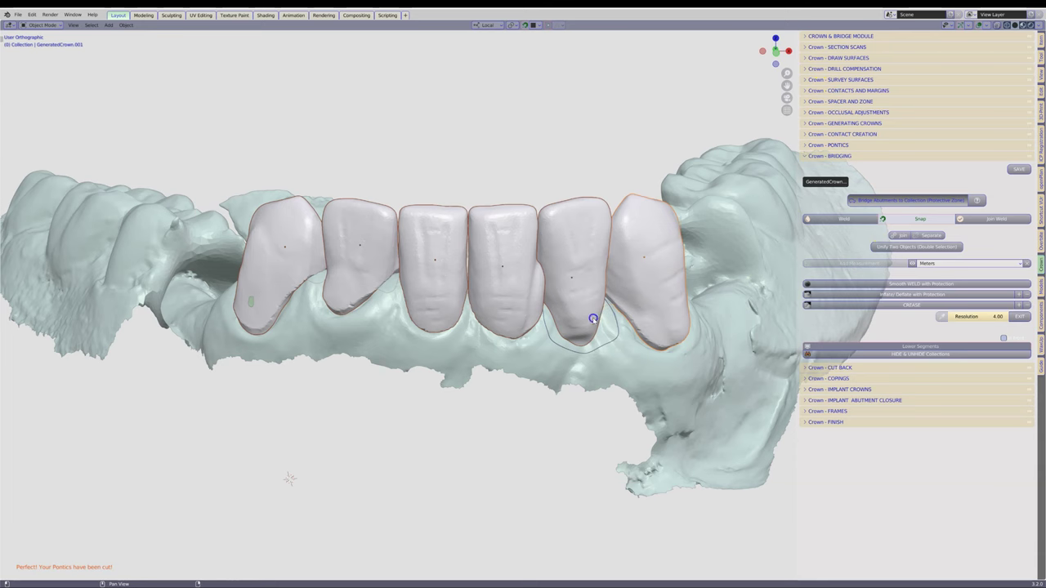
pyautogui.moveTo(582, 316)
pyautogui.mouseDown(button='middle')
pyautogui.moveTo(507, 299)
pyautogui.moveTo(638, 338)
pyautogui.moveTo(436, 247)
pyautogui.mouseUp(button='middle')
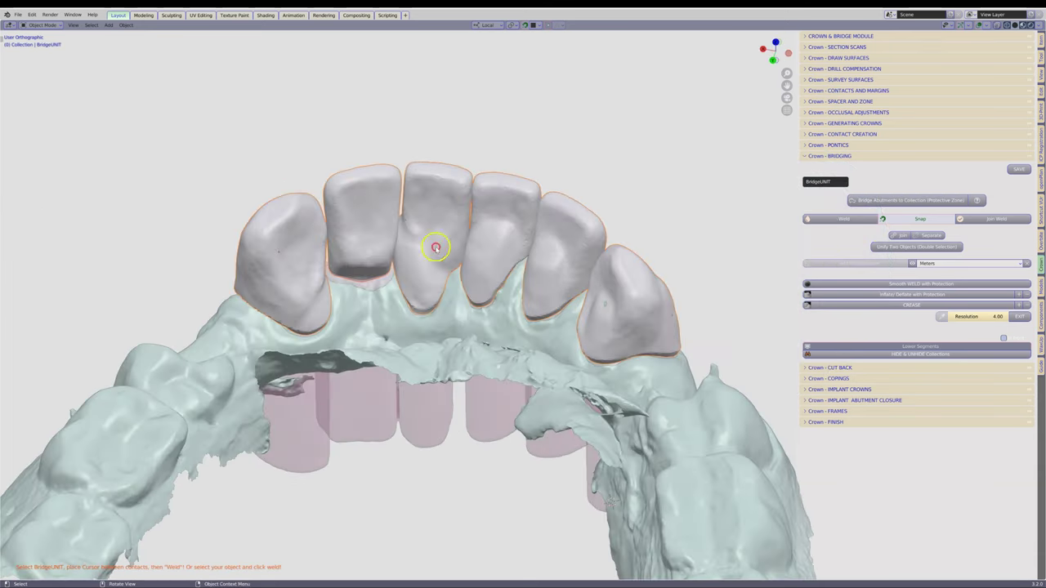
# Place a weld connector sphere and duplicate it at each contact between neighbouring teeth
pyautogui.click(823, 226)
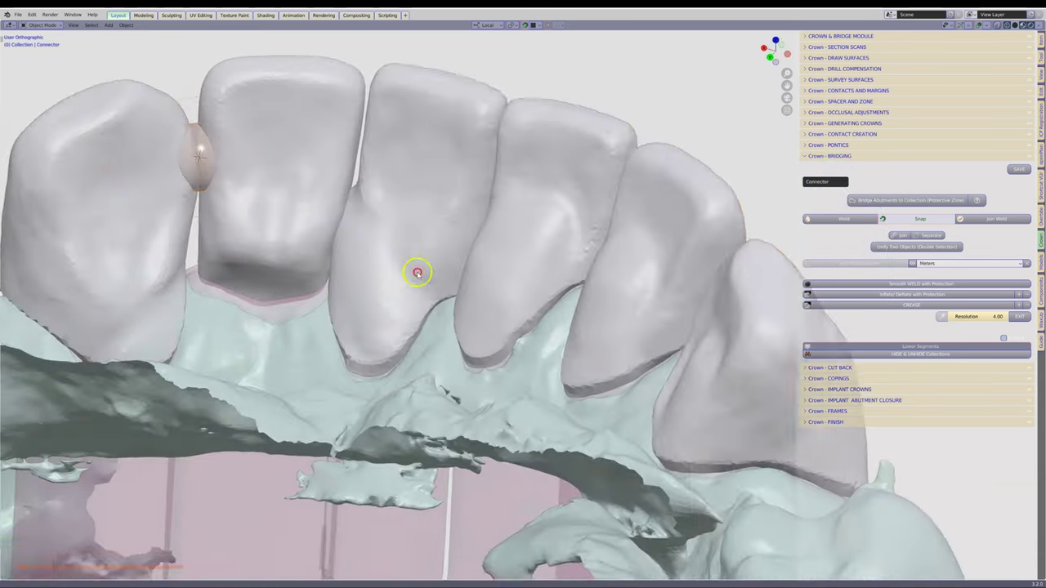
pyautogui.click(401, 239)
pyautogui.press('s')
pyautogui.click(496, 234)
pyautogui.hotkey('shift', 'd')
pyautogui.click(507, 238)
pyautogui.moveTo(507, 239); pyautogui.dragTo(526, 240, button='middle')
pyautogui.hotkey('shift', 'd')
pyautogui.click(595, 210)
pyautogui.hotkey('shift', 'd')
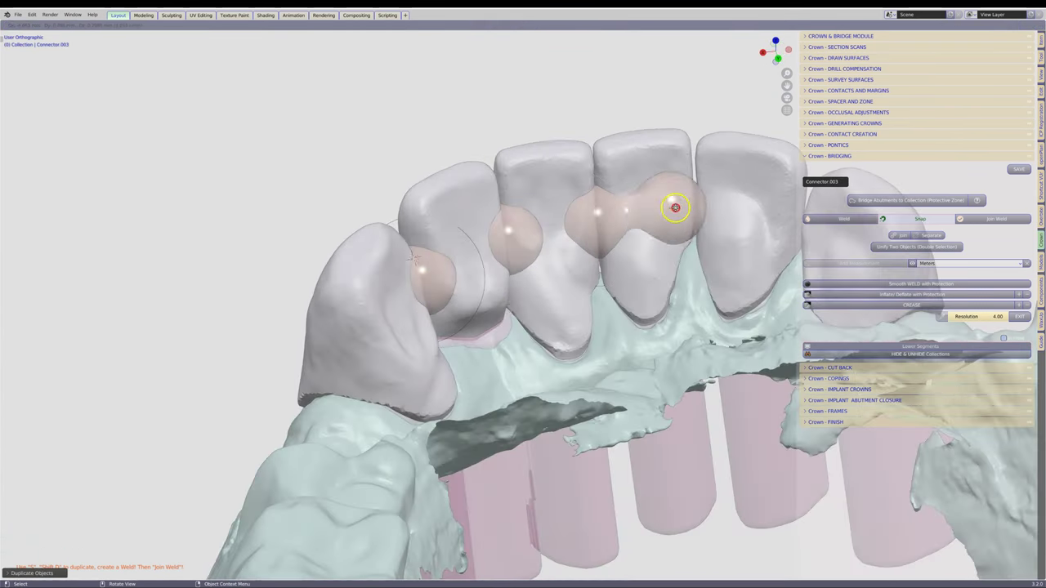
pyautogui.click(673, 205)
pyautogui.hotkey('shift', 'd')
pyautogui.click(532, 277)
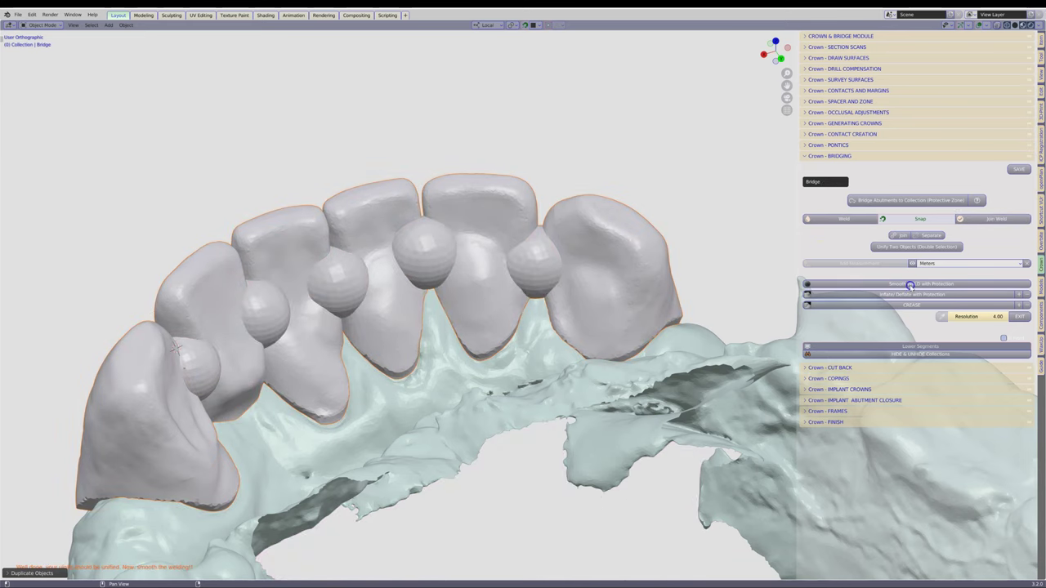
# Hide everything except the bridge and smooth the connector joints with a 96 px brush
pyautogui.hotkey('shift', 'h')
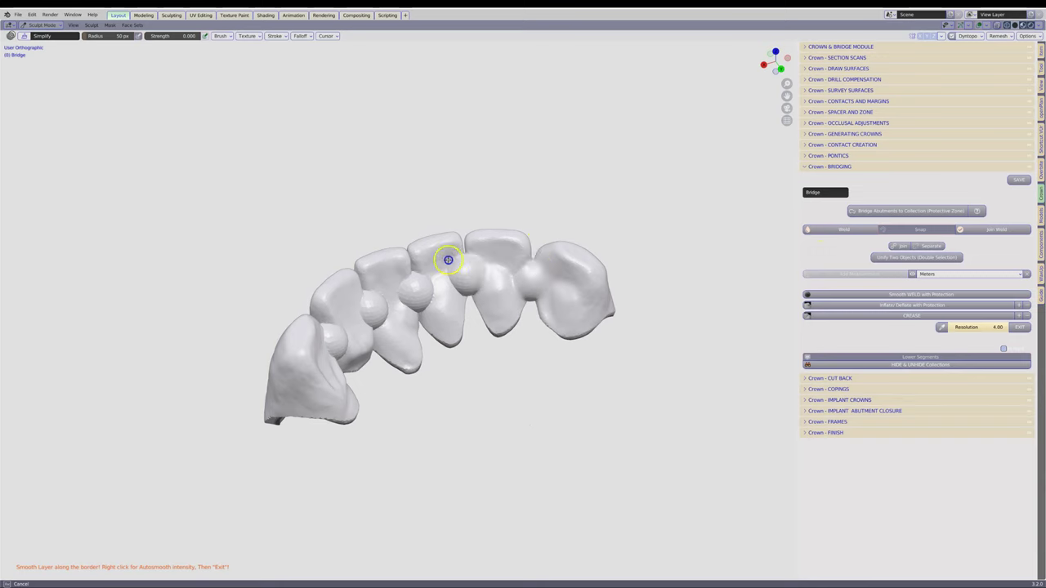
pyautogui.moveTo(406, 289); pyautogui.dragTo(434, 266, button='middle')
pyautogui.scroll(-2, 434, 266)
pyautogui.rightClick(421, 270)
pyautogui.moveTo(421, 270); pyautogui.dragTo(458, 270)
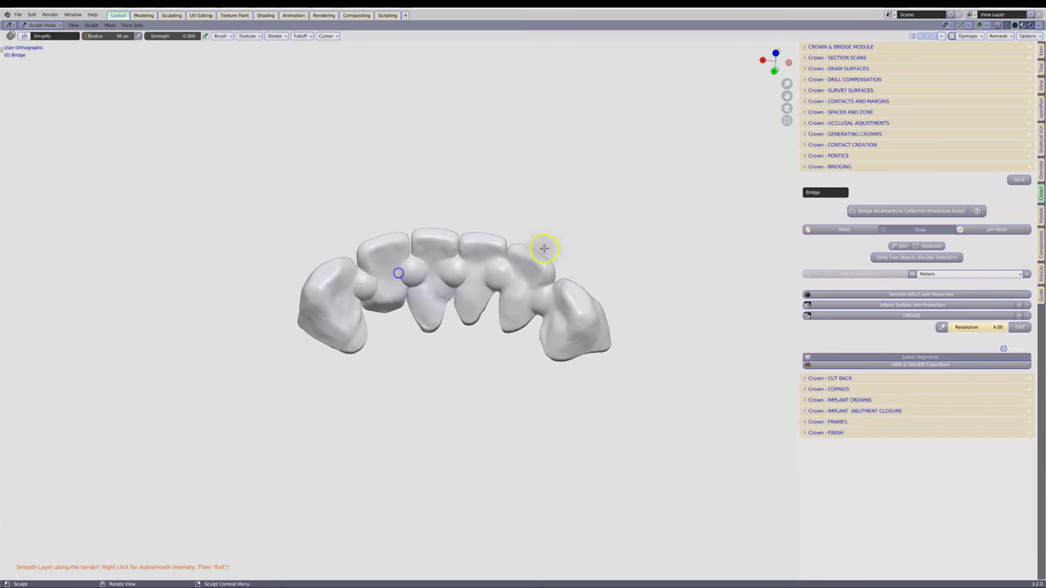
pyautogui.scroll(3, 418, 229)
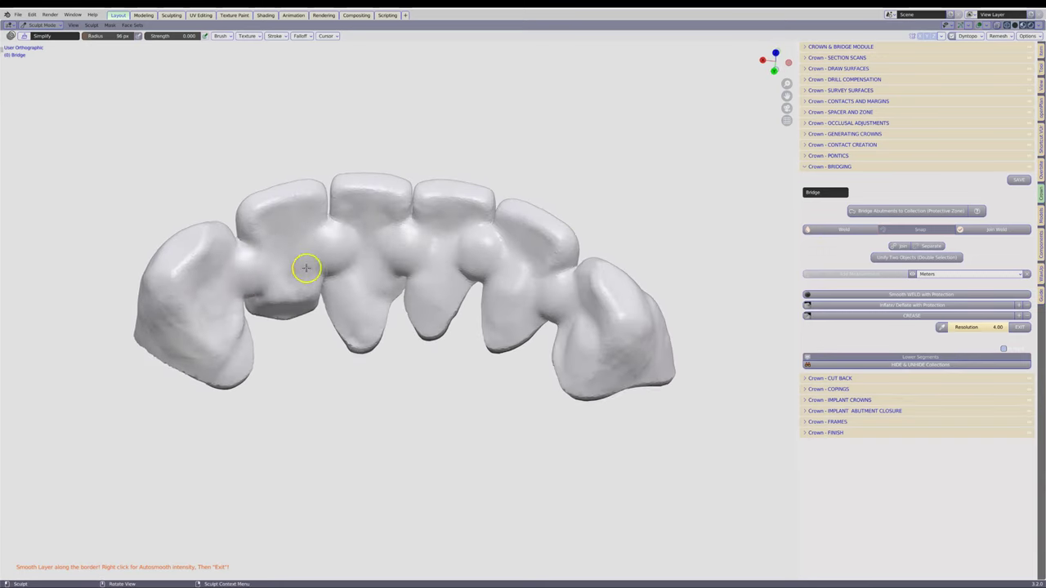
pyautogui.moveTo(303, 269); pyautogui.dragTo(323, 306, button='middle')
pyautogui.moveTo(544, 297)
pyautogui.mouseDown(button='middle')
pyautogui.moveTo(350, 256)
pyautogui.moveTo(226, 355)
pyautogui.moveTo(376, 335)
pyautogui.moveTo(404, 303)
pyautogui.mouseUp(button='middle')
pyautogui.scroll(2, 497, 408)
pyautogui.moveTo(497, 409)
pyautogui.mouseDown(button='middle')
pyautogui.moveTo(518, 275)
pyautogui.moveTo(645, 286)
pyautogui.moveTo(707, 367)
pyautogui.moveTo(738, 322)
pyautogui.moveTo(668, 335)
pyautogui.moveTo(409, 293)
pyautogui.moveTo(253, 296)
pyautogui.moveTo(390, 299)
pyautogui.moveTo(515, 319)
pyautogui.moveTo(343, 328)
pyautogui.moveTo(300, 362)
pyautogui.moveTo(334, 343)
pyautogui.moveTo(350, 350)
pyautogui.moveTo(358, 299)
pyautogui.moveTo(385, 335)
pyautogui.moveTo(339, 264)
pyautogui.moveTo(341, 250)
pyautogui.moveTo(407, 287)
pyautogui.moveTo(269, 385)
pyautogui.moveTo(299, 327)
pyautogui.moveTo(341, 367)
pyautogui.moveTo(236, 345)
pyautogui.moveTo(596, 373)
pyautogui.mouseUp(button='middle')
# Leave Sculpt Mode and unhide the jaw scan so the smoothed six-unit bridge sits on it
pyautogui.click(1020, 327)
pyautogui.moveTo(507, 359)
pyautogui.mouseDown(button='middle')
pyautogui.moveTo(490, 362)
pyautogui.moveTo(548, 397)
pyautogui.moveTo(520, 410)
pyautogui.mouseUp(button='middle')
pyautogui.hotkey('alt', 'h')
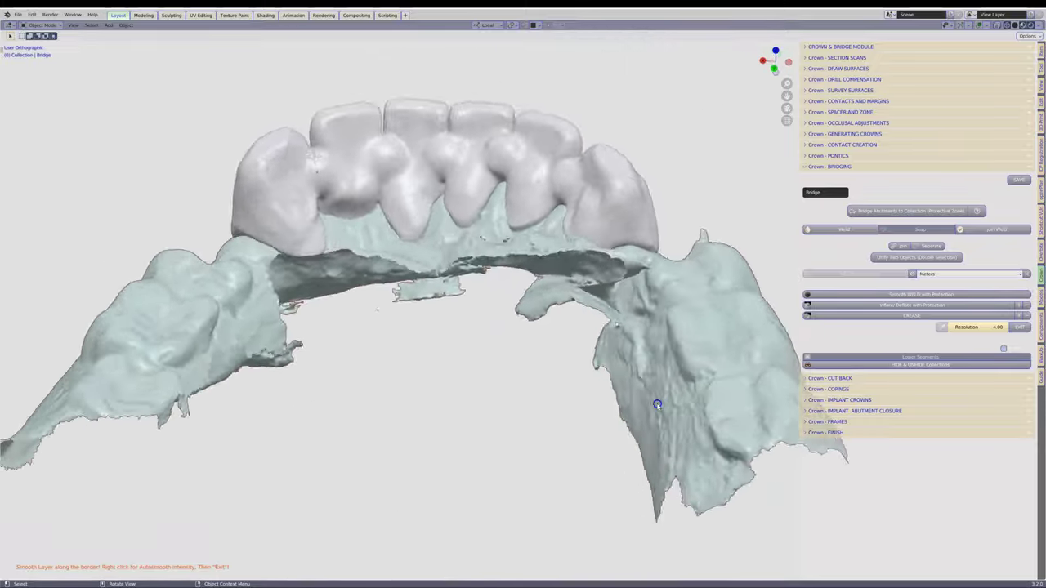